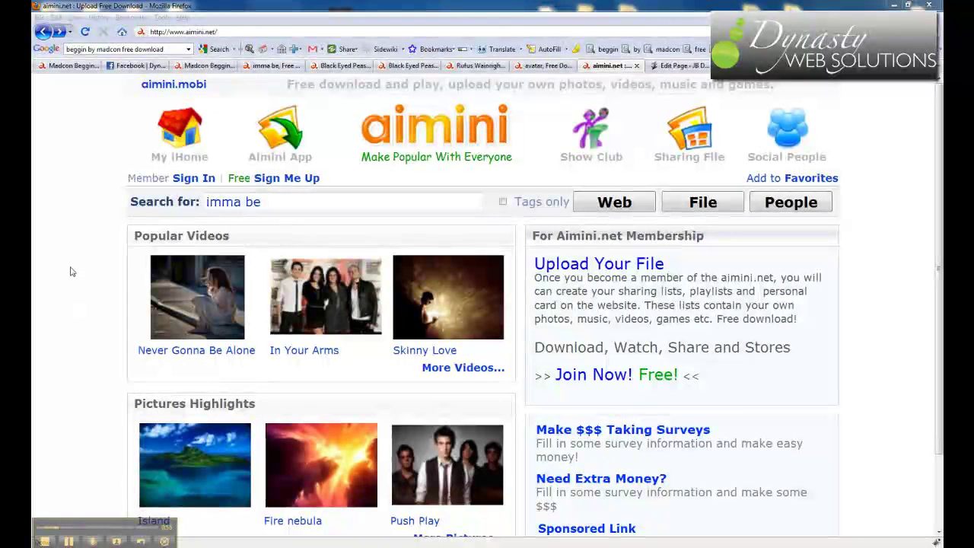
# Run an aimini file search for 'imma be' and scroll down to the Black Eyed Peas result.
pyautogui.moveTo(261, 203); pyautogui.dragTo(177, 203)
pyautogui.click(296, 201)
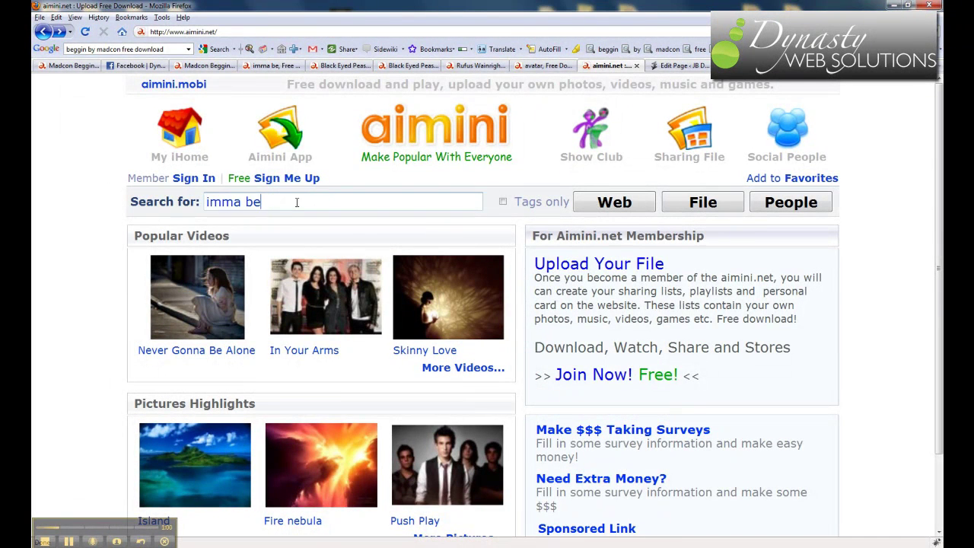
pyautogui.click(293, 202)
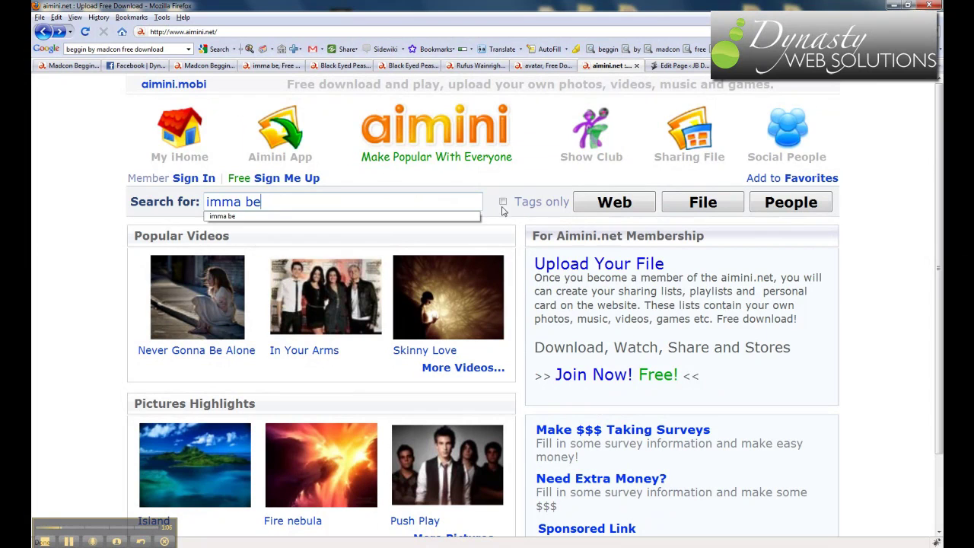
pyautogui.click(396, 204)
pyautogui.click(699, 206)
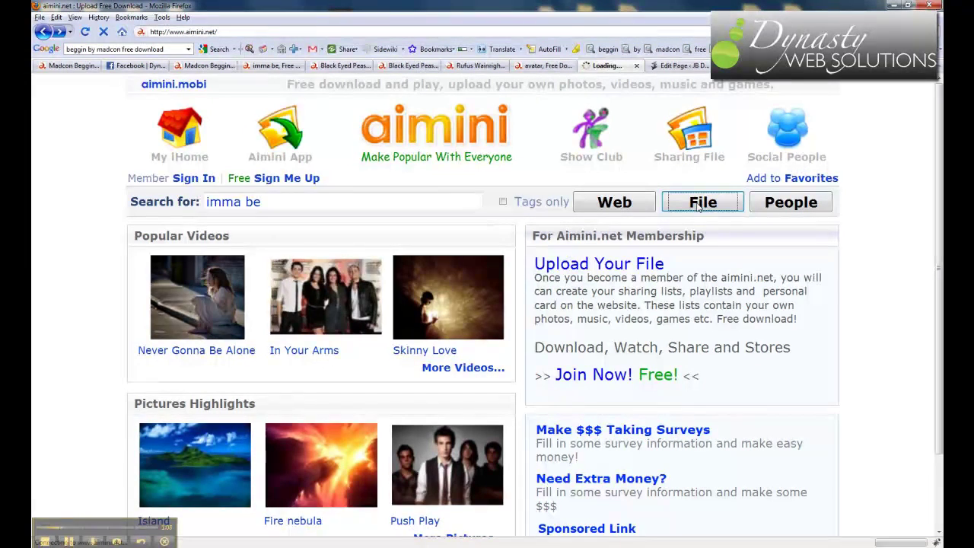
pyautogui.scroll(-5, 117, 266)
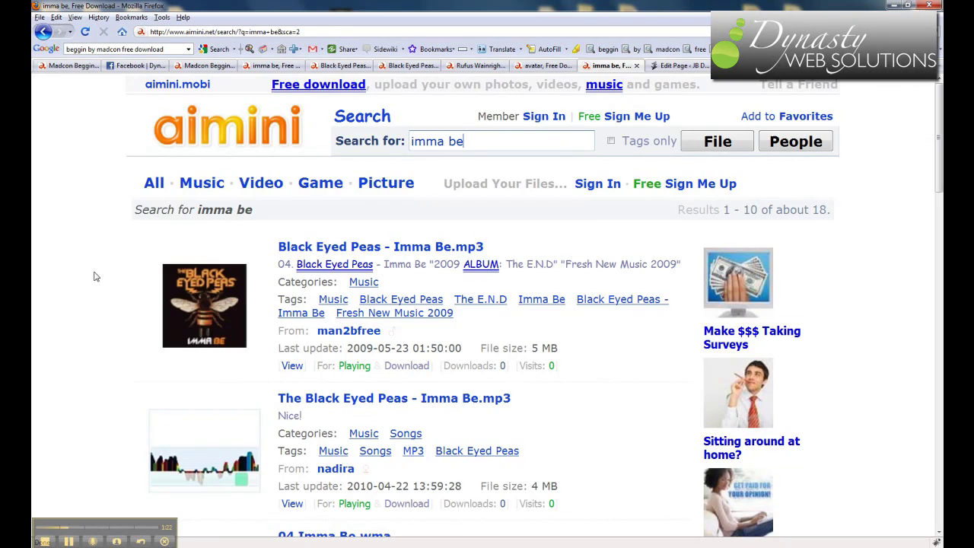
pyautogui.scroll(-10, 218, 306)
pyautogui.scroll(-5, 218, 307)
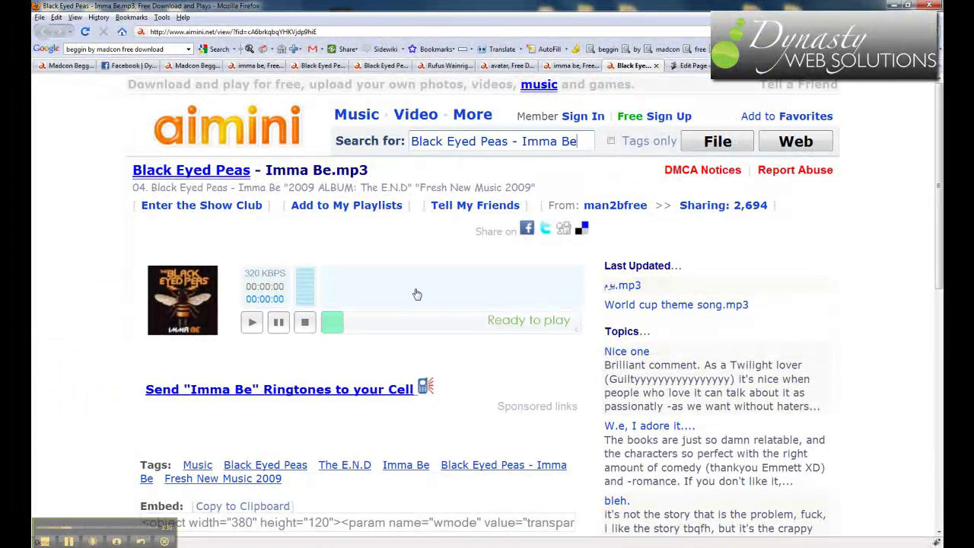
# Briefly preview the Imma Be track, then select its full embed code.
pyautogui.click(252, 322)
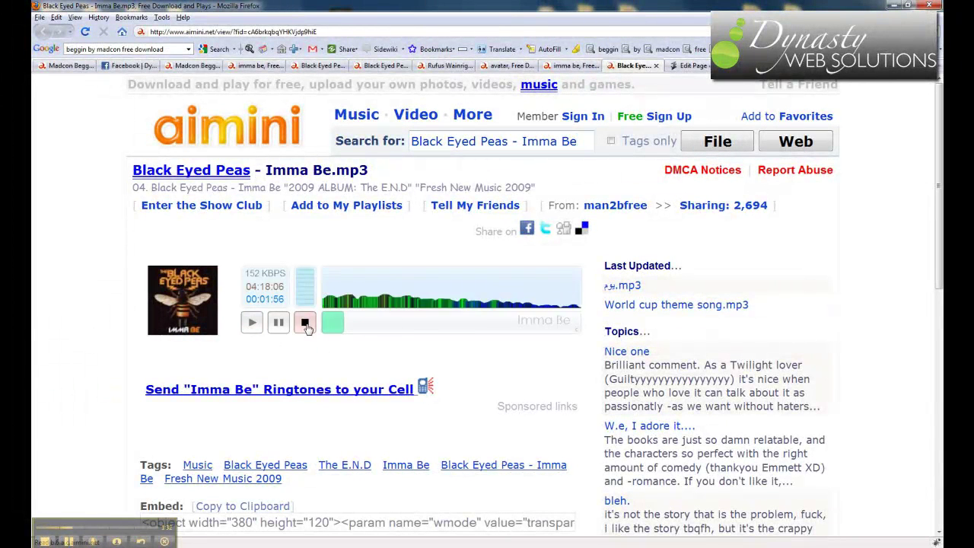
pyautogui.click(305, 323)
pyautogui.scroll(-3, 320, 356)
pyautogui.scroll(-2, 228, 350)
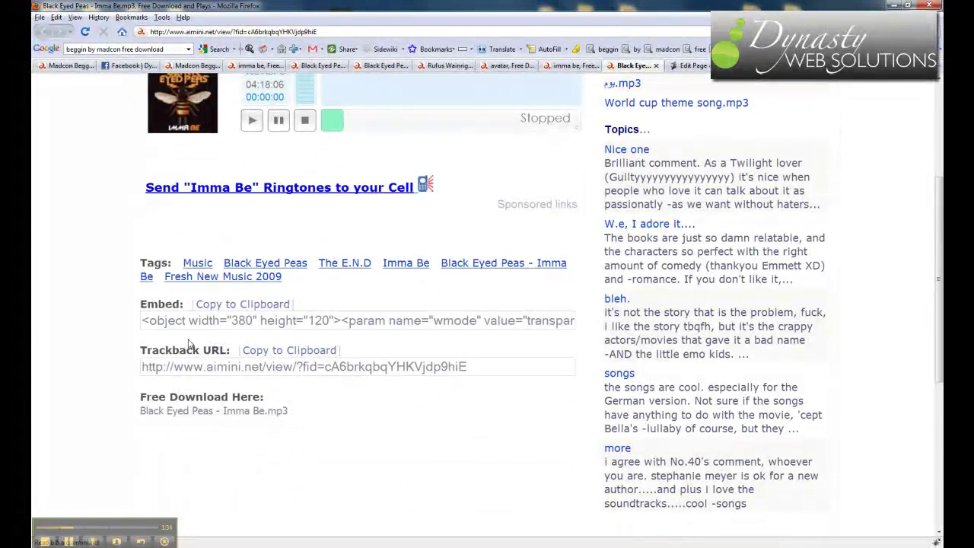
pyautogui.click(172, 320)
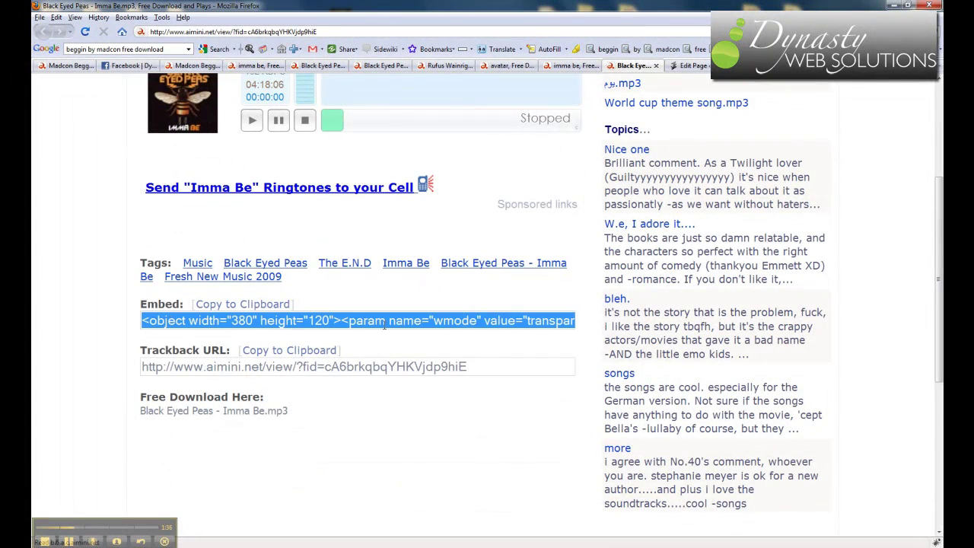
# Select the Trackback URL and look over the embed and Free Download Here sections.
pyautogui.scroll(5, 385, 325)
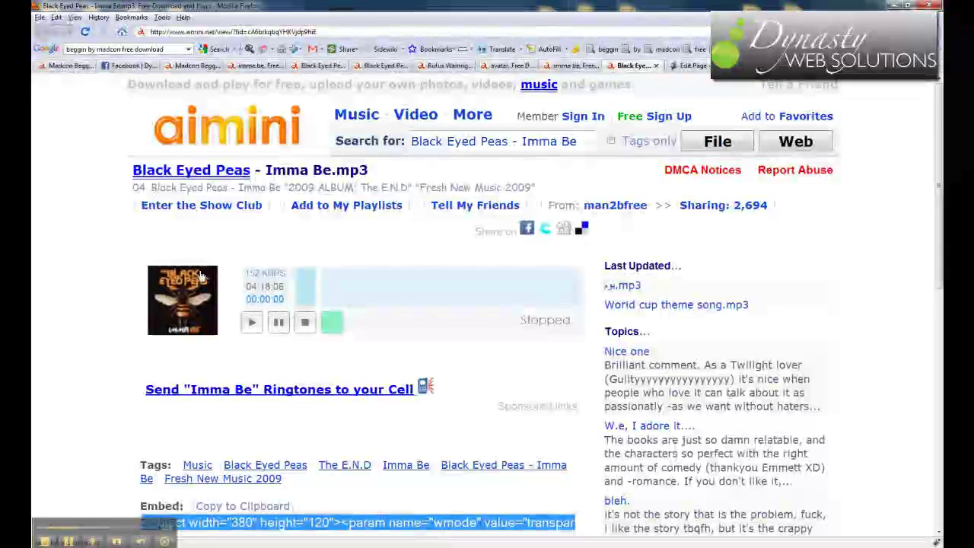
pyautogui.scroll(-5, 232, 302)
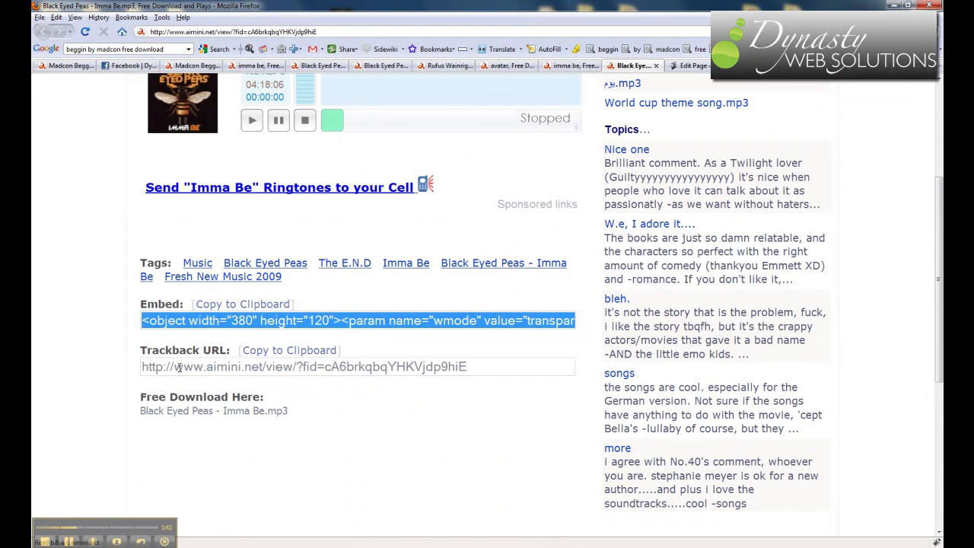
pyautogui.click(178, 366)
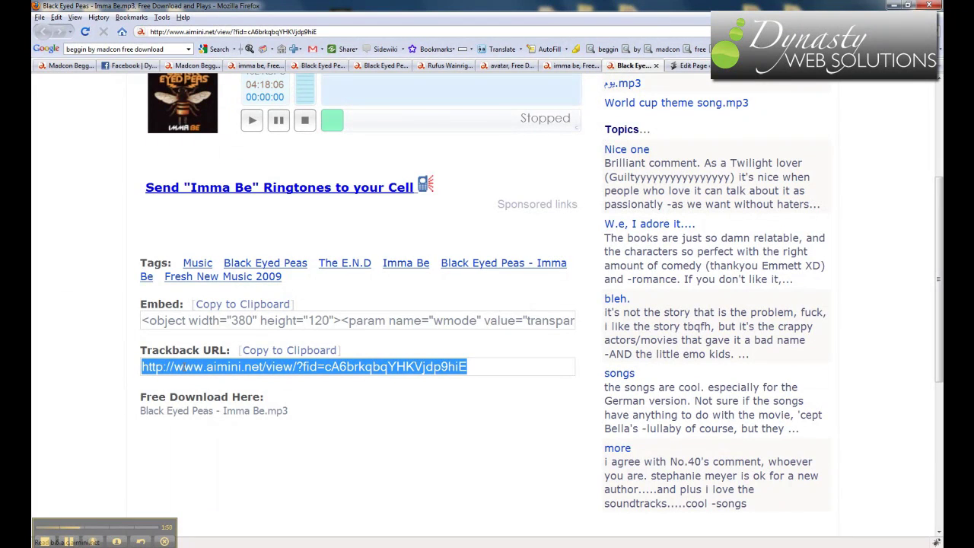
pyautogui.scroll(5, 183, 369)
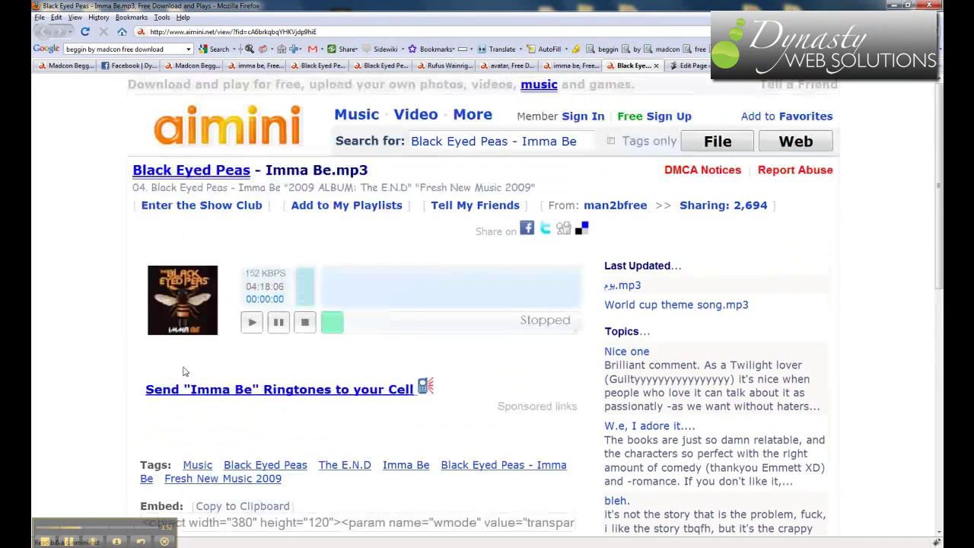
pyautogui.scroll(-3, 183, 371)
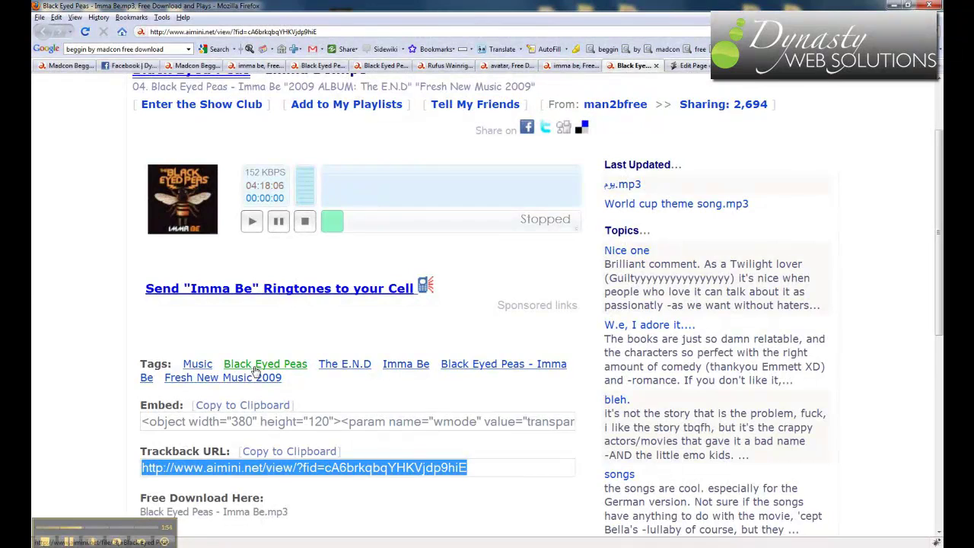
pyautogui.scroll(3, 413, 451)
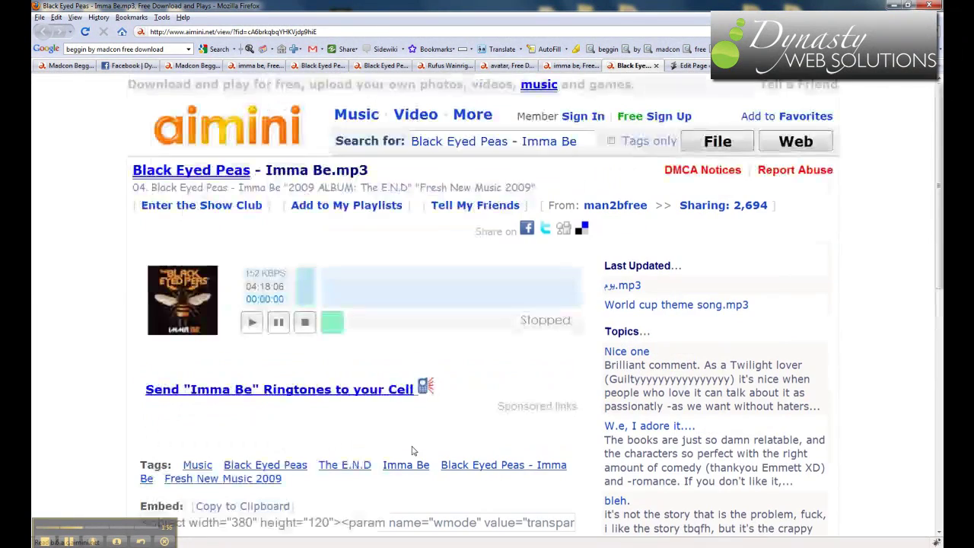
pyautogui.scroll(-3, 412, 449)
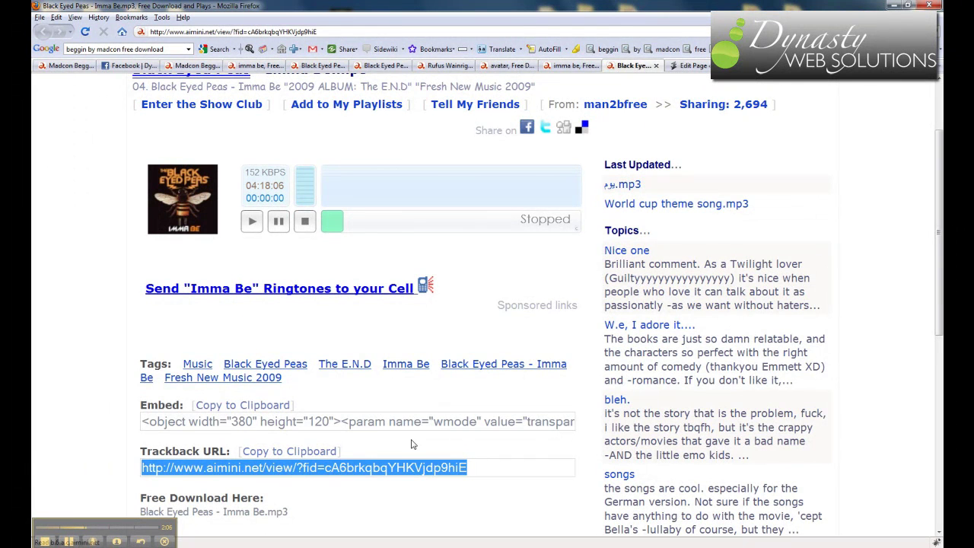
# Copy the Imma Be embed code and paste it into a new Notepad document.
pyautogui.click(401, 423)
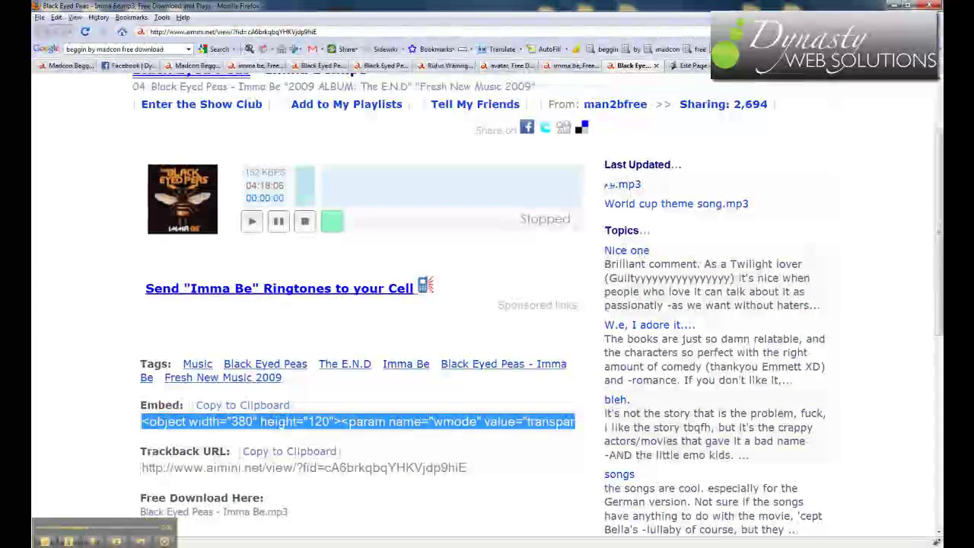
pyautogui.rightClick(207, 423)
pyautogui.click(240, 314)
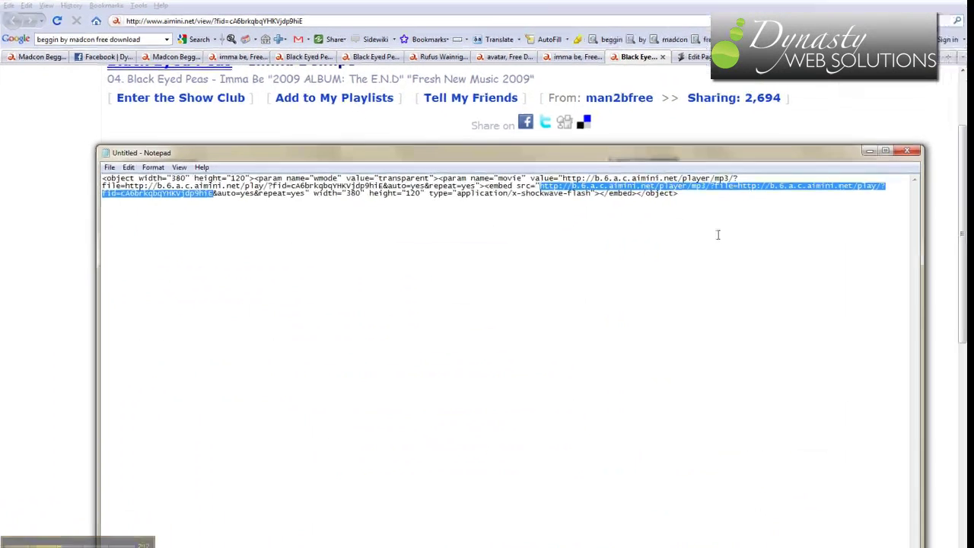
pyautogui.hotkey('ctrl', 'a')
pyautogui.press('Right')
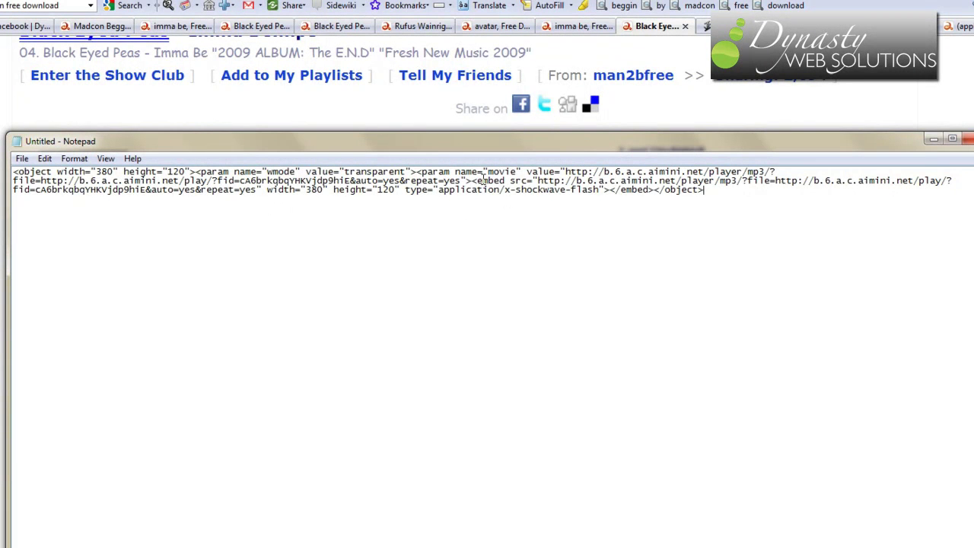
pyautogui.moveTo(479, 180); pyautogui.dragTo(532, 182)
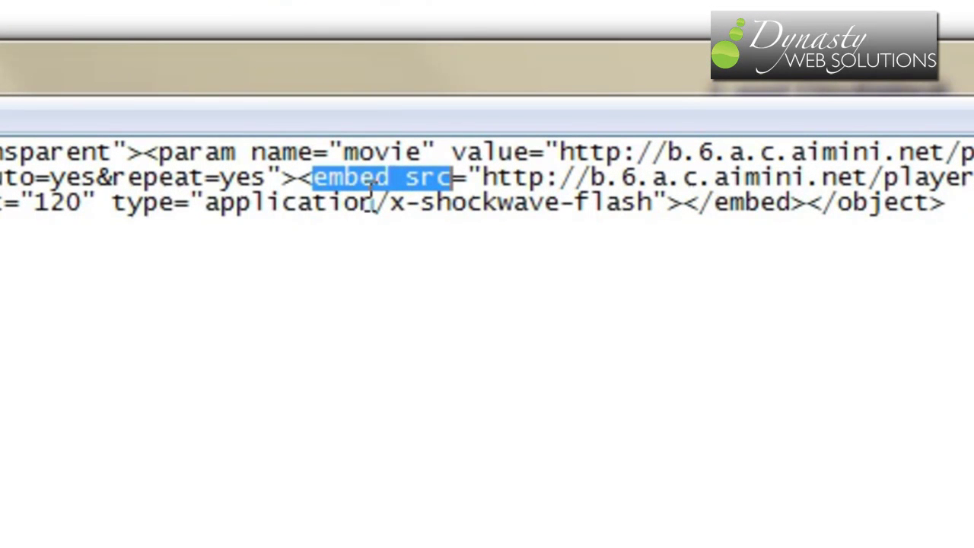
pyautogui.click(482, 181)
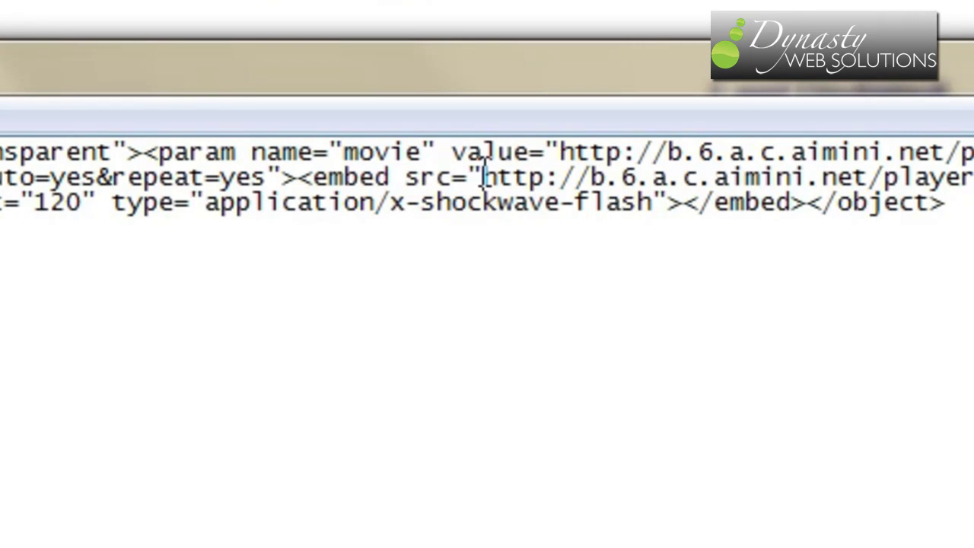
pyautogui.moveTo(482, 181)
pyautogui.mouseDown()
pyautogui.moveTo(508, 183)
pyautogui.moveTo(481, 217)
pyautogui.moveTo(640, 217)
pyautogui.mouseUp()
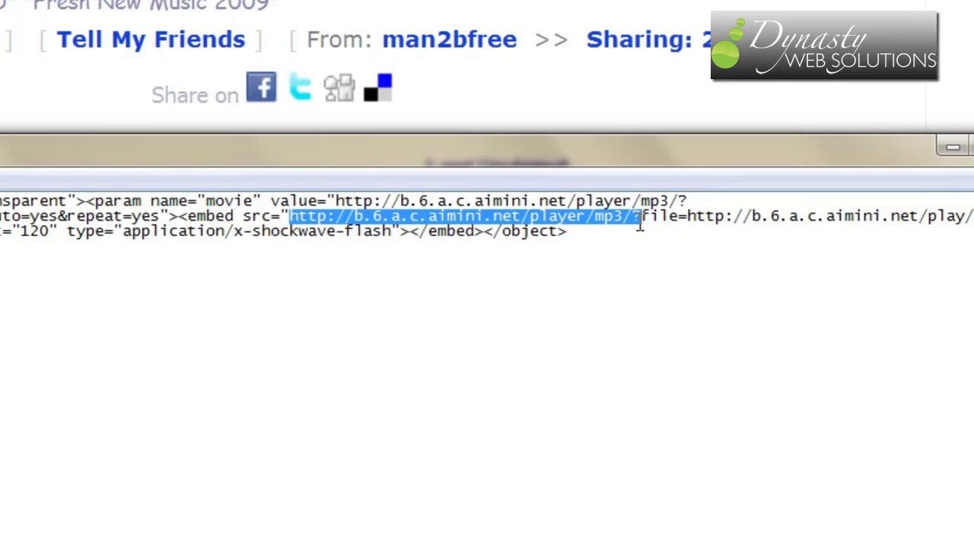
pyautogui.moveTo(641, 216)
pyautogui.mouseDown()
pyautogui.moveTo(735, 216)
pyautogui.moveTo(935, 137)
pyautogui.moveTo(459, 169)
pyautogui.moveTo(142, 169)
pyautogui.mouseUp()
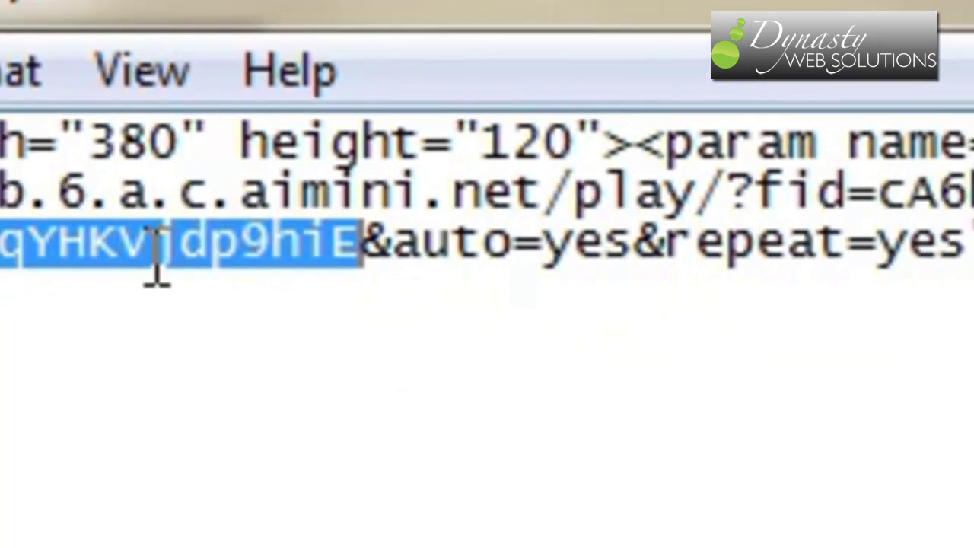
pyautogui.rightClick(201, 198)
# Copy the play link, load it in Firefox, and start saving the file to the Desktop.
pyautogui.click(227, 232)
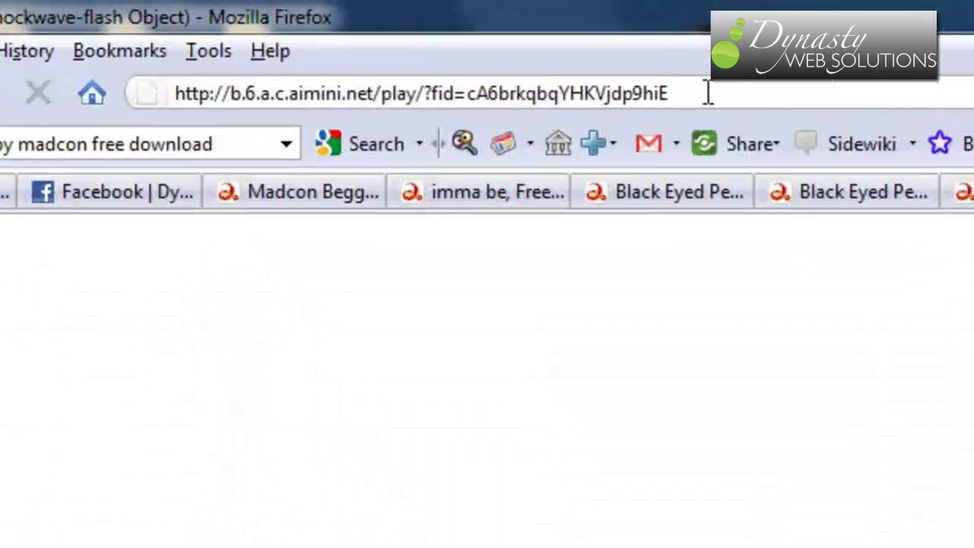
pyautogui.doubleClick(712, 94)
pyautogui.click(715, 95)
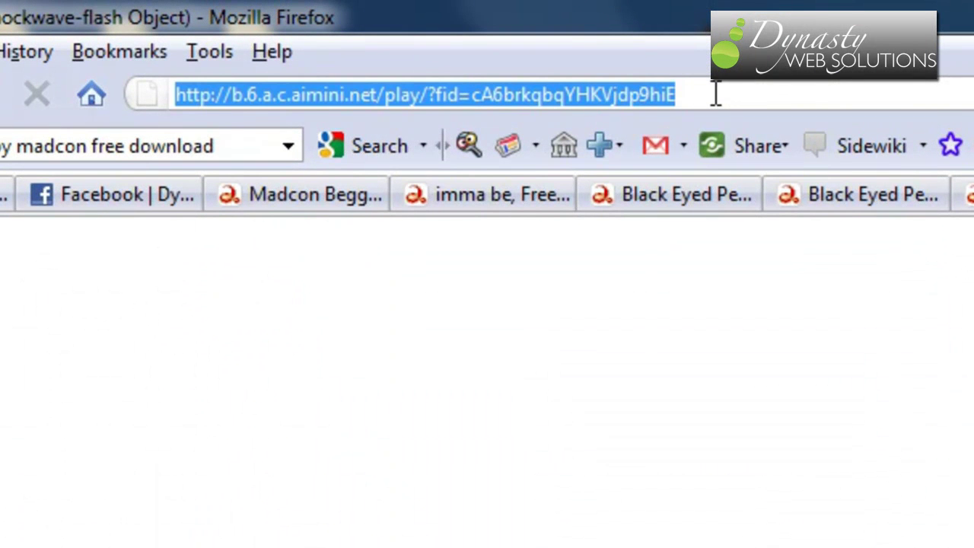
pyautogui.click(715, 94)
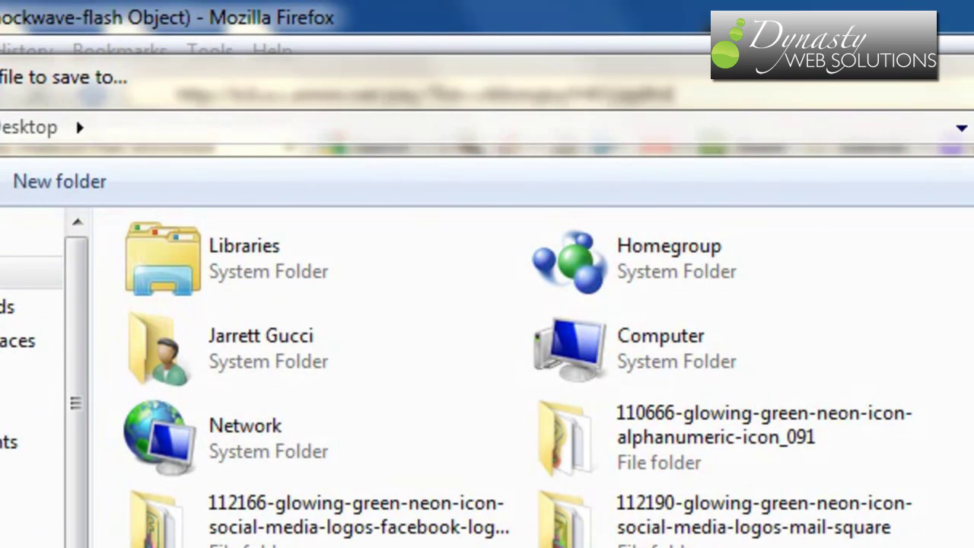
# Save the Imma Be MP3 to the Desktop and play it in Windows Media Player.
pyautogui.press('Return')
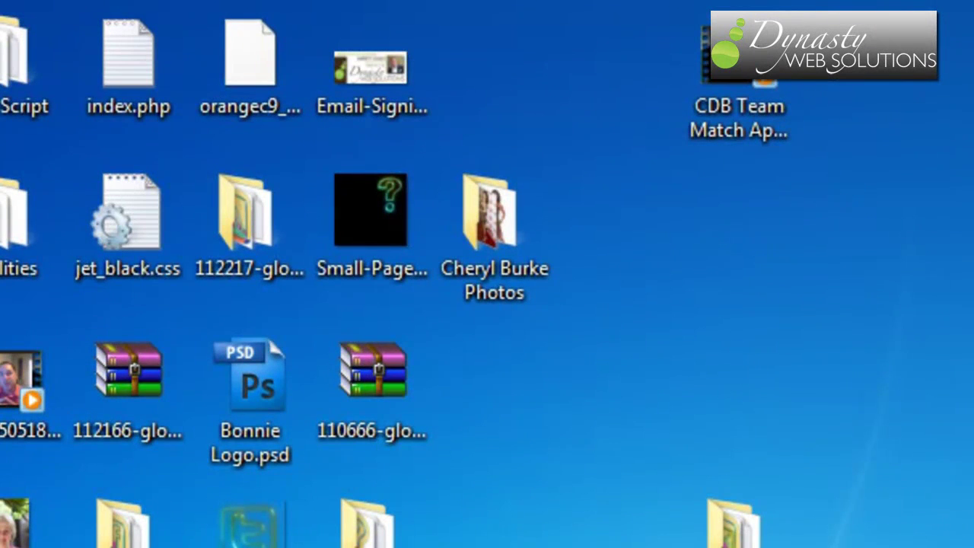
pyautogui.click(34, 381)
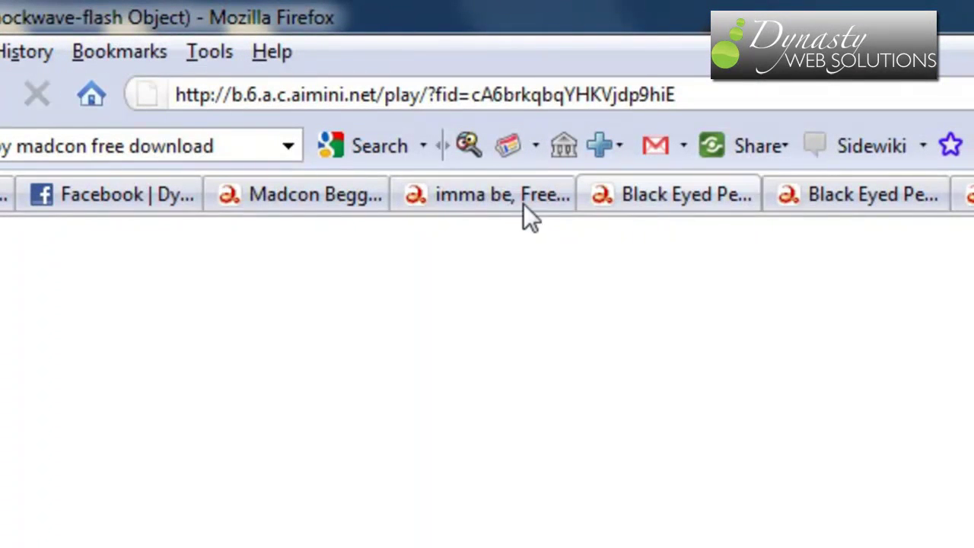
# Return to the 'imma be, Free…' aimini results tab in Firefox.
pyautogui.click(478, 199)
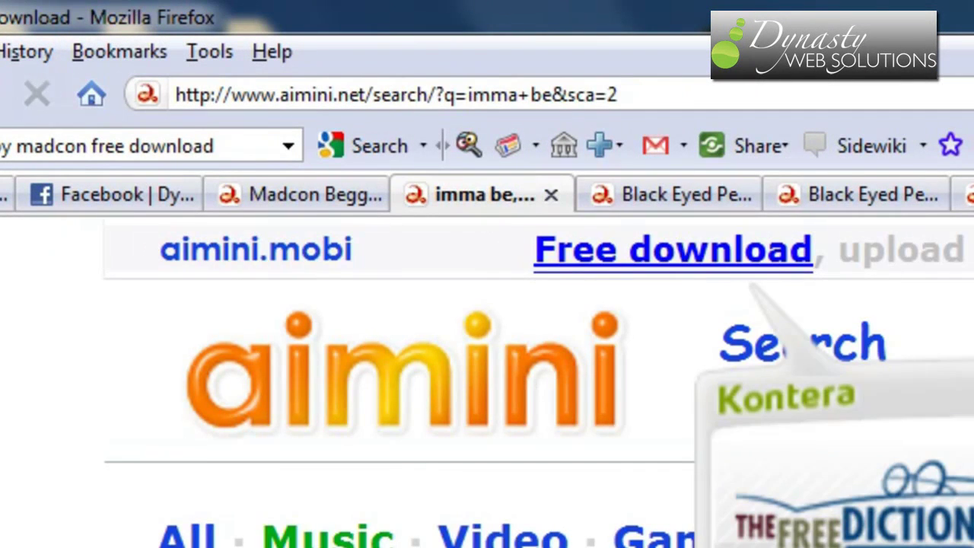